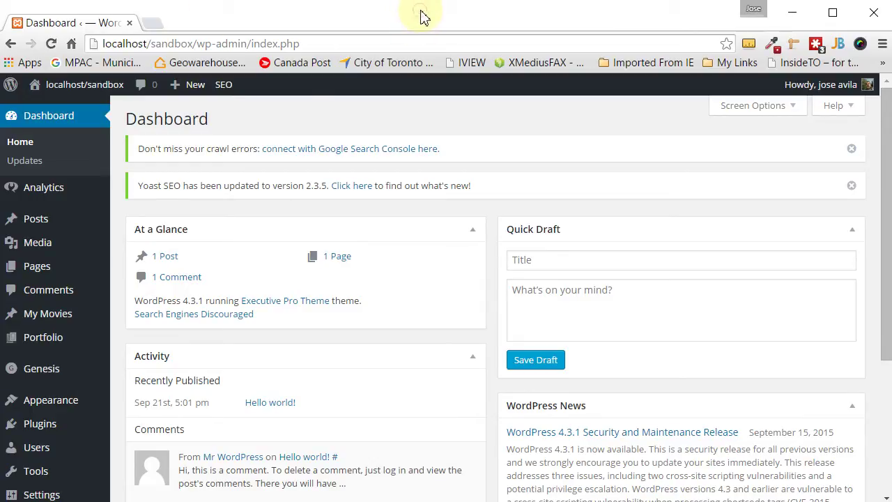
- Open the All Users page from the admin sidebar
mouse_move(45, 314)
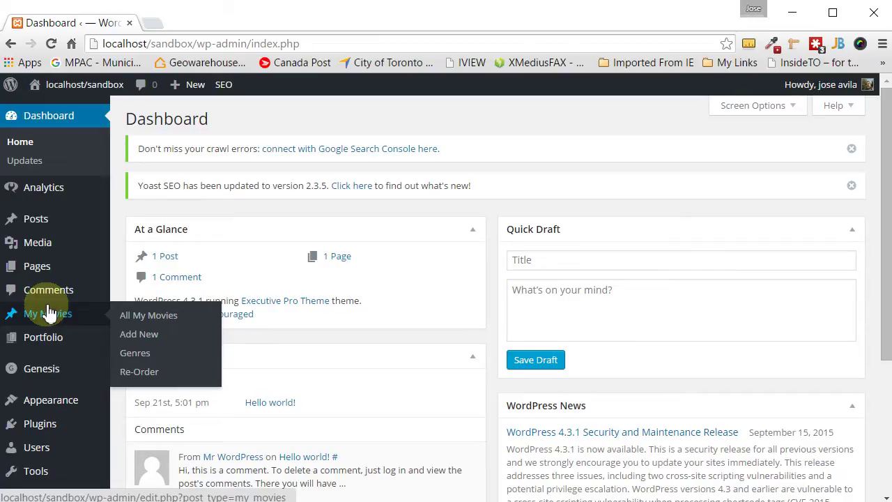
mouse_move(34, 448)
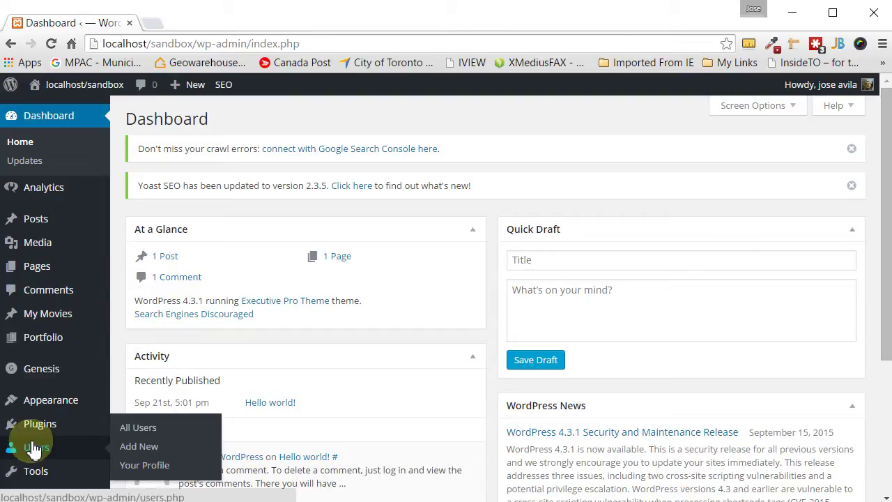
click(34, 449)
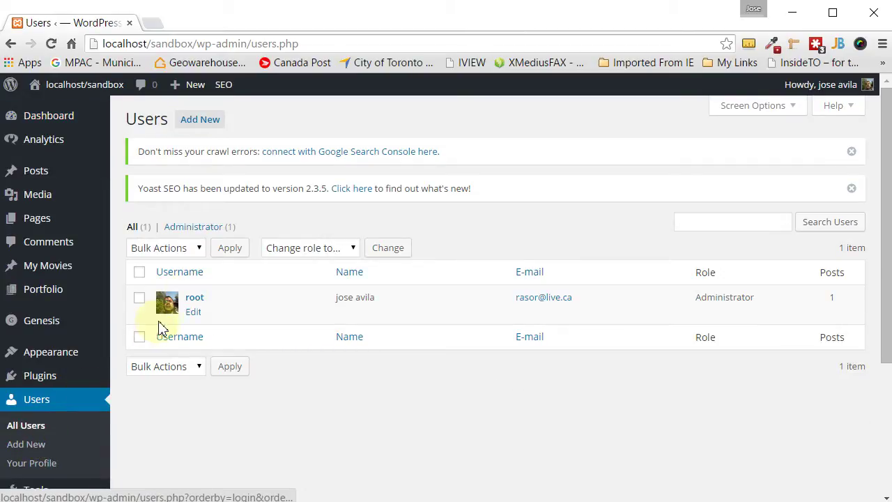
- Open the Add New User form and enter the username wpbasics
click(210, 122)
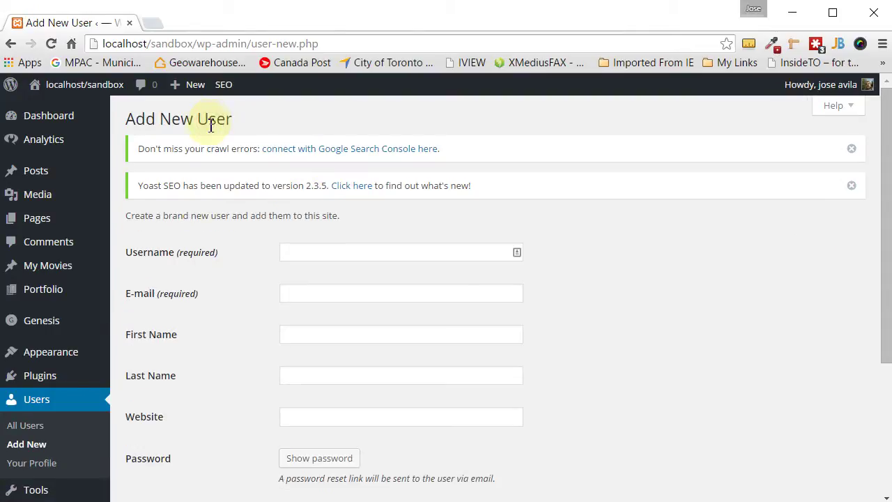
click(46, 399)
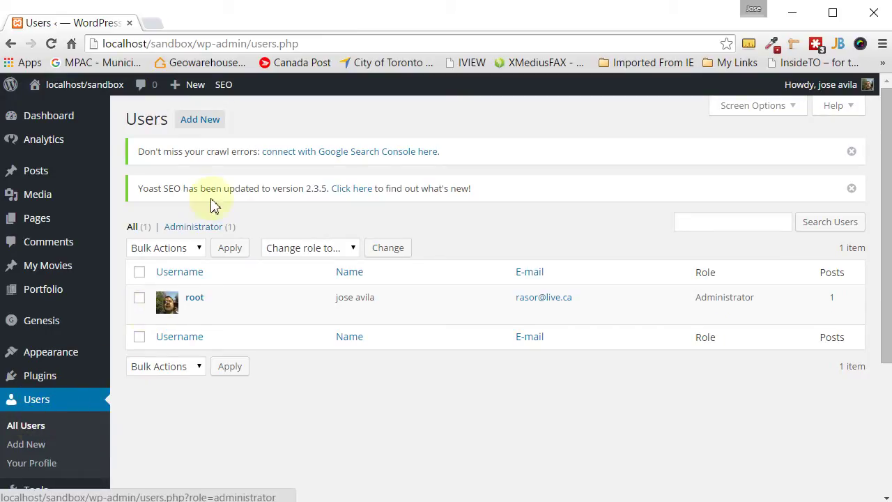
click(215, 121)
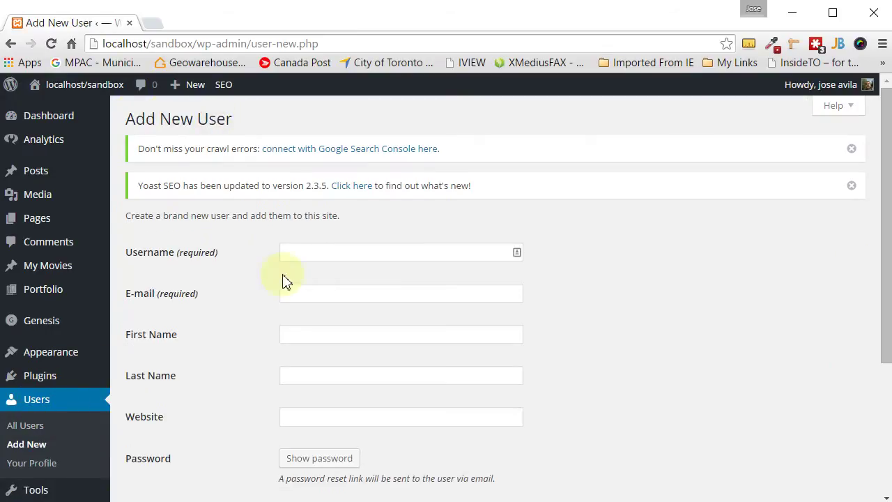
click(300, 252)
text(wp)
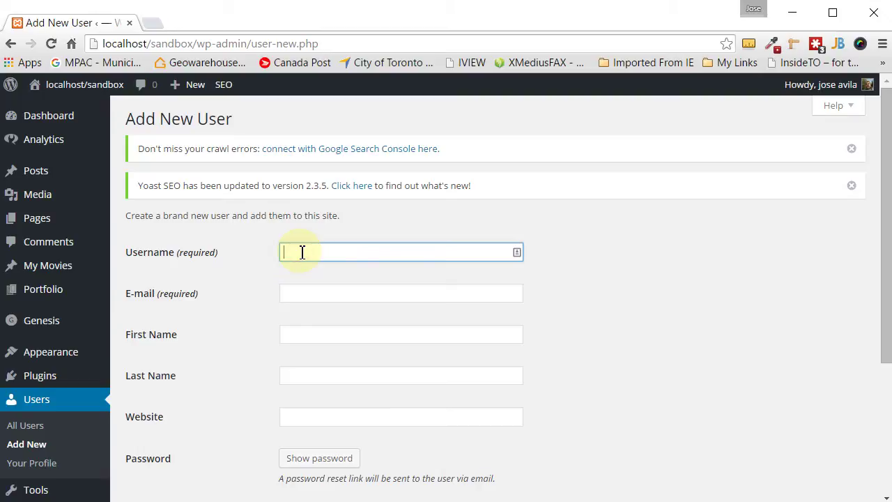
text(basics)
- Fill in the new user's e-mail address, first name and last name
key(Tab)
text(test)
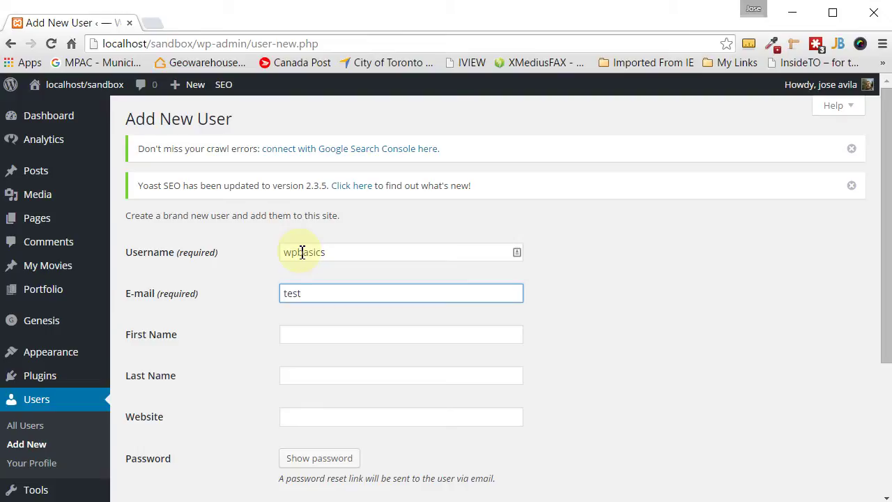
text(@test.ca)
key(Tab)
text(joh)
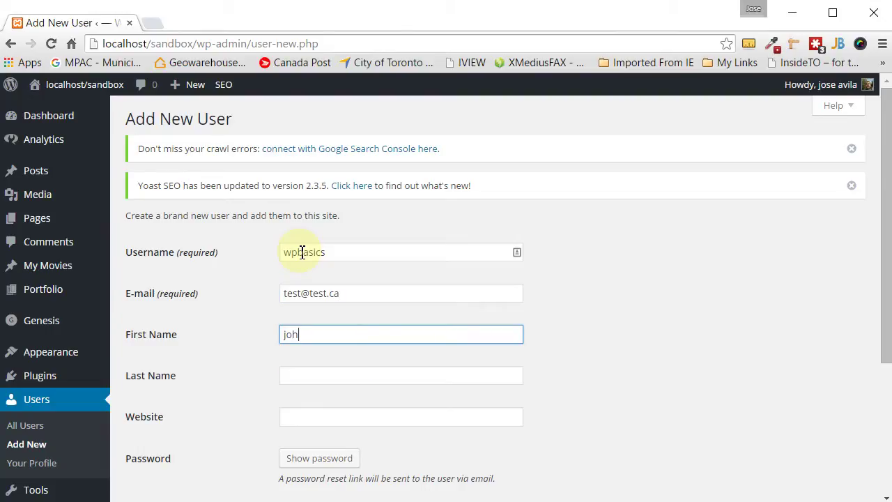
key(Tab)
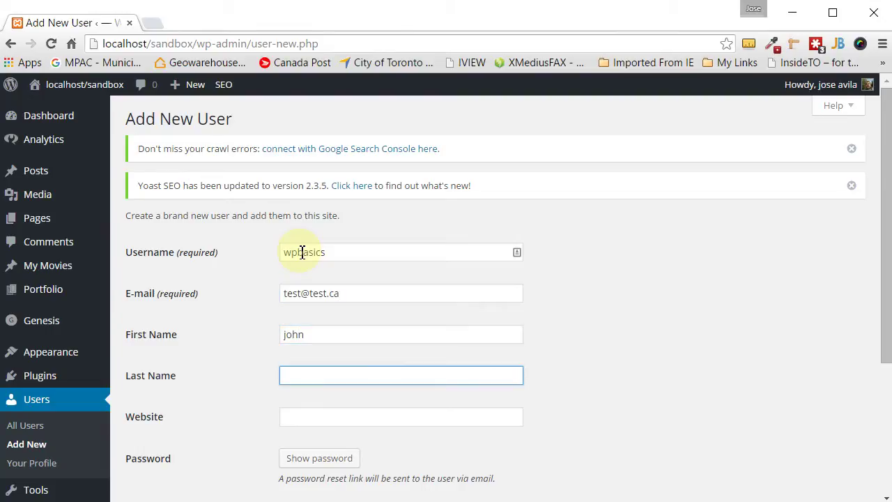
text(doe)
scroll(335, 276, down, 2)
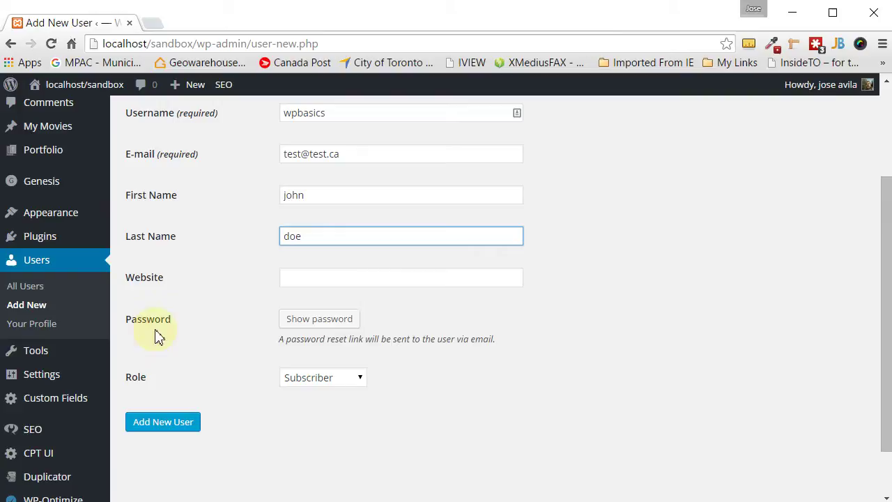
- Replace the generated password with a custom one and confirm using a weak password
click(344, 329)
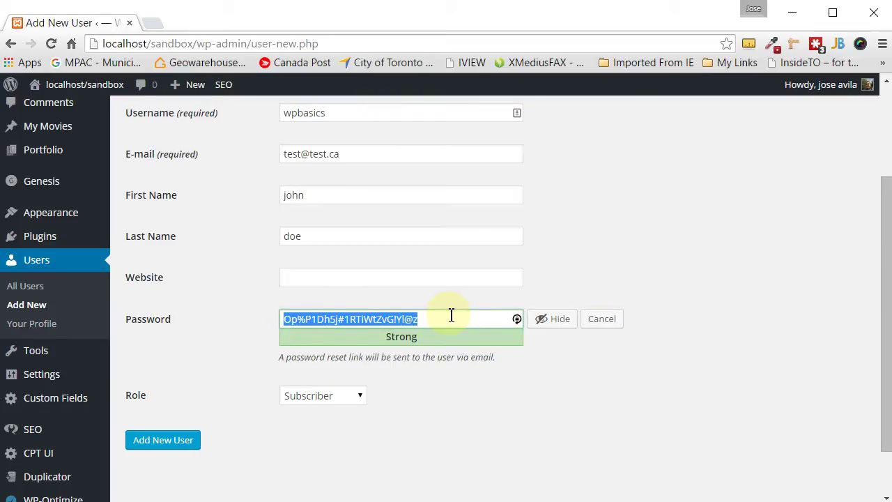
text(wpbasics)
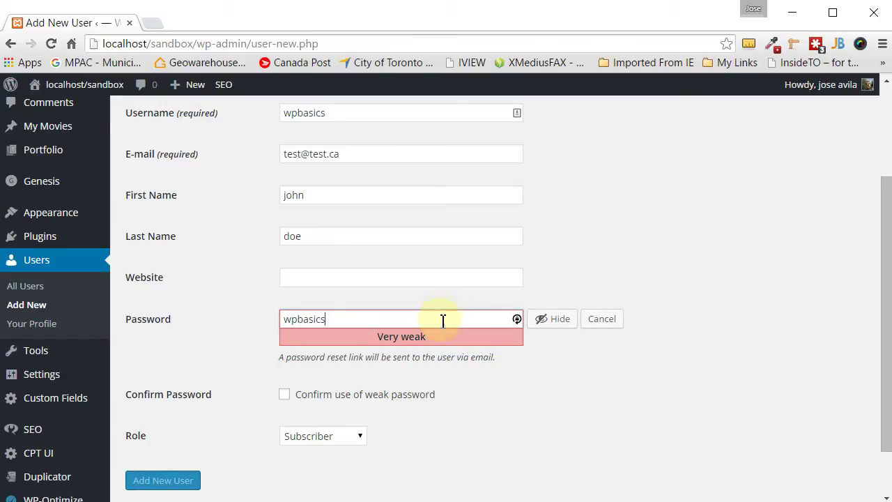
click(286, 396)
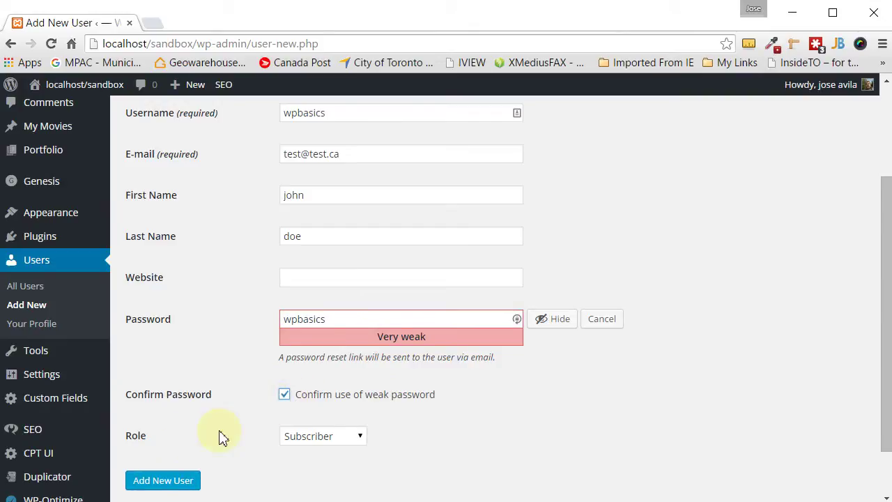
- Set the new user's role to Administrator
click(358, 436)
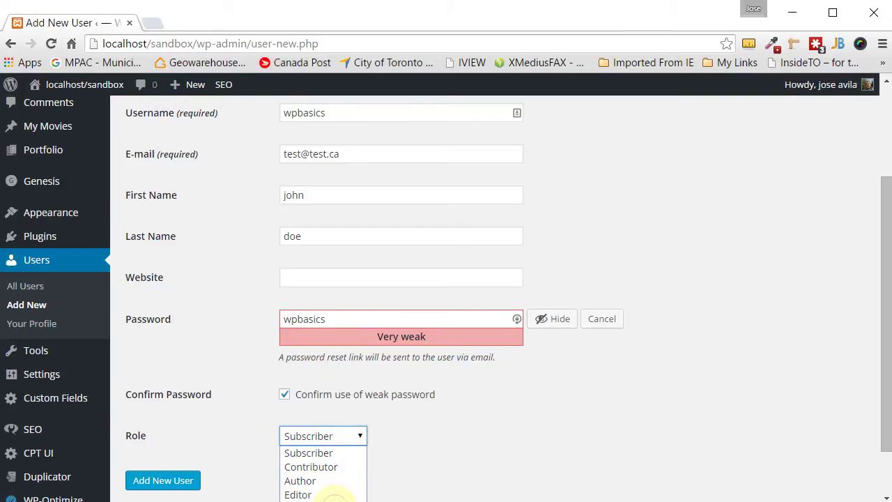
click(328, 499)
scroll(239, 392, up, 3)
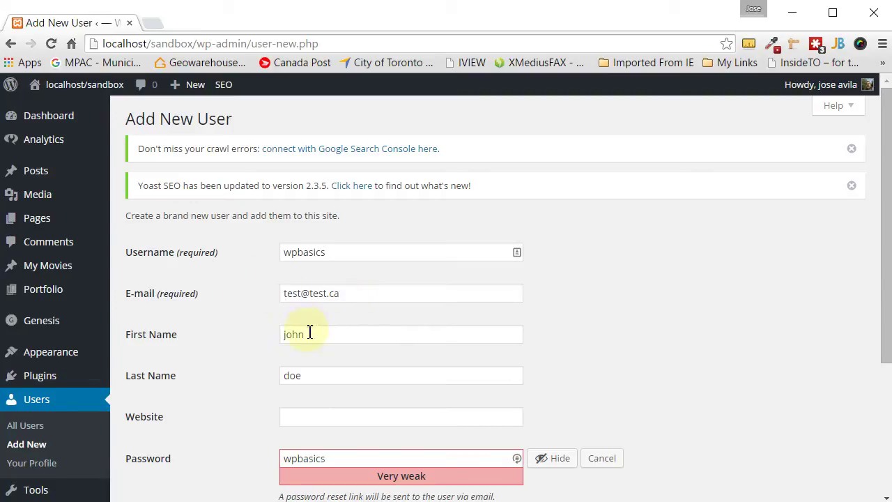
scroll(308, 395, down, 2)
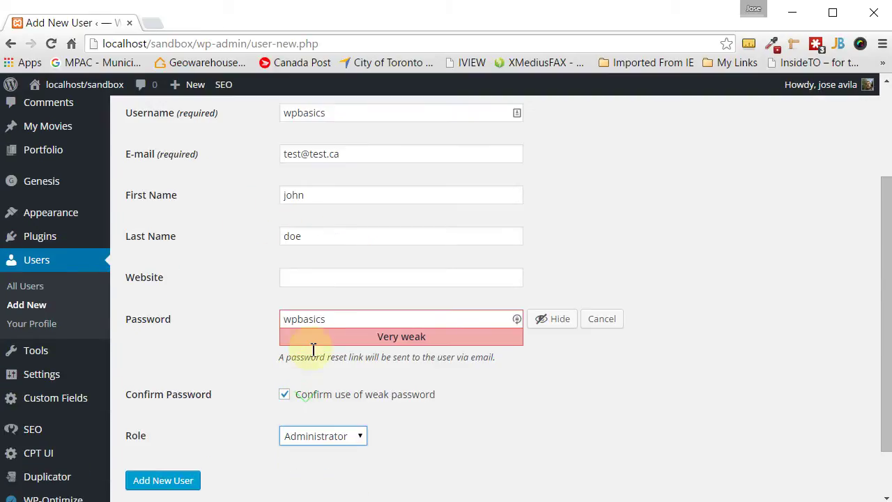
click(313, 323)
click(319, 439)
- Submit the form, creating wpbasics as a second Administrator account
click(183, 485)
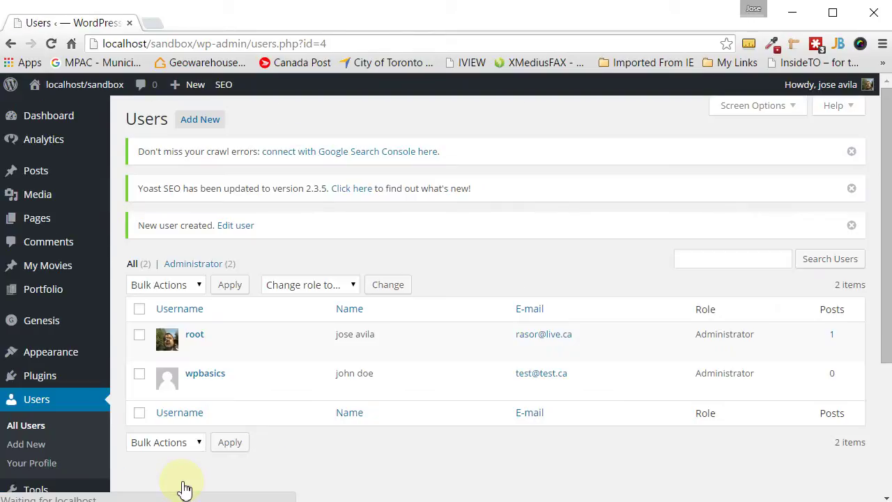
mouse_move(199, 383)
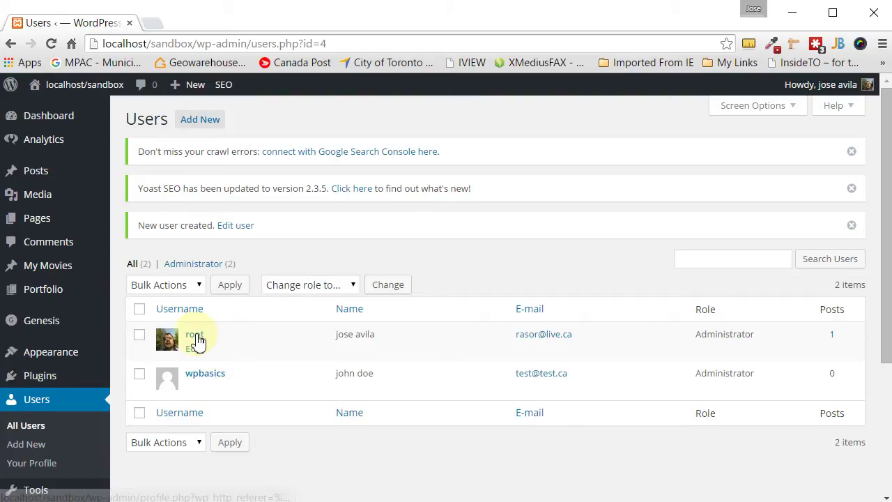
mouse_move(863, 85)
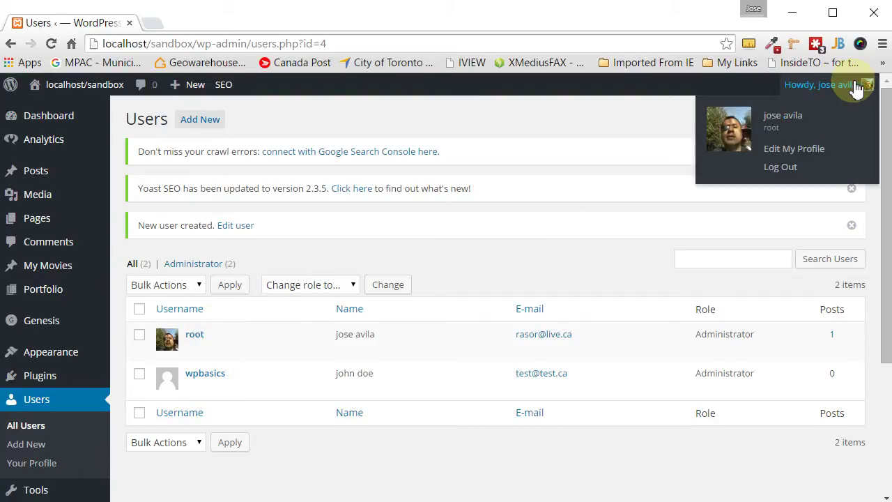
- Log out and sign back in as wpbasics with its password
click(792, 170)
double_click(478, 309)
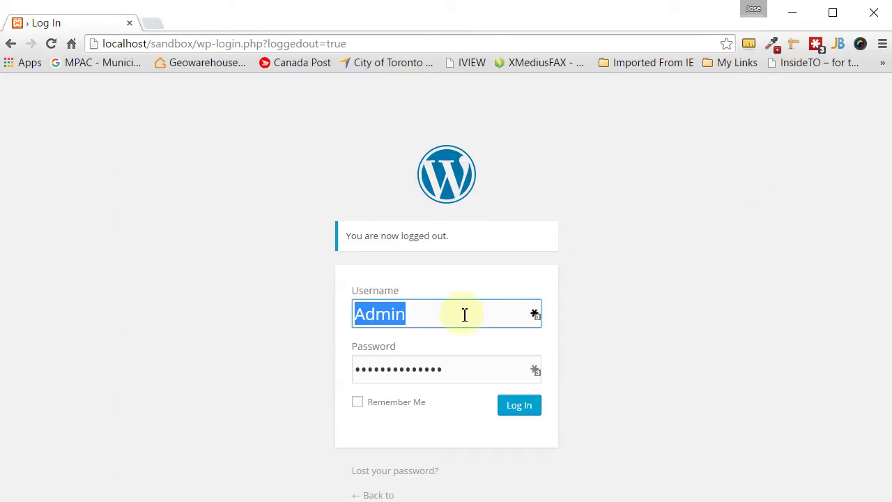
text(wpbasics)
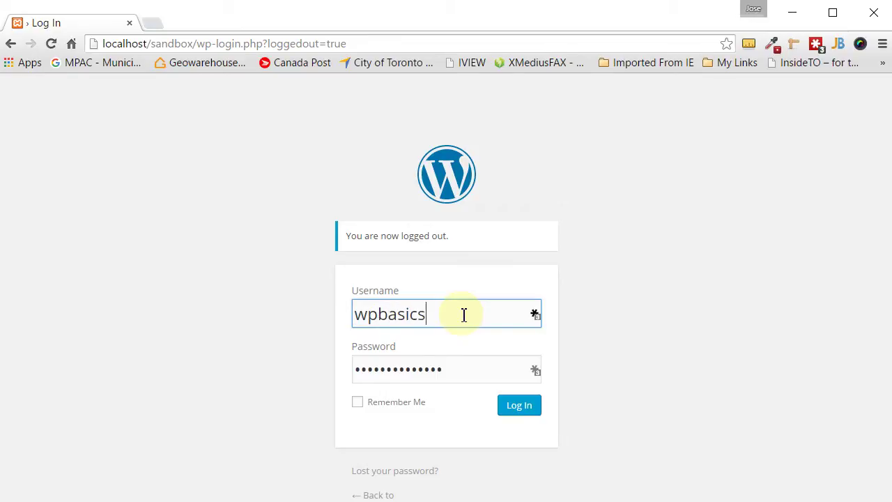
key(Tab)
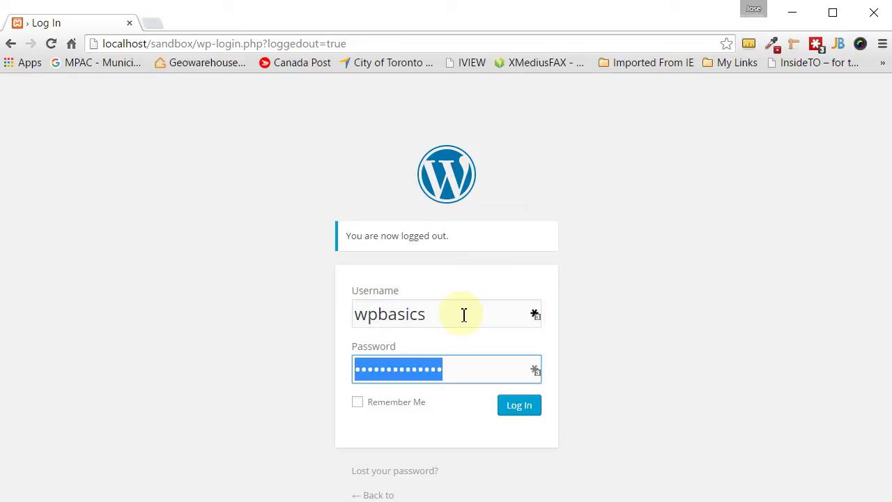
text(*******)
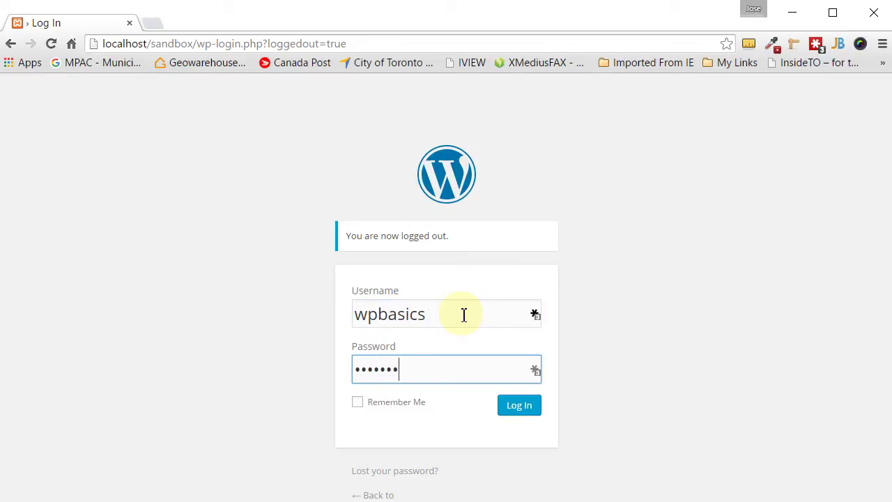
key(BackSpace)
key(BackSpace)
key(BackSpace)
key(BackSpace)
key(BackSpace)
key(BackSpace)
key(BackSpace)
text(********)
click(521, 416)
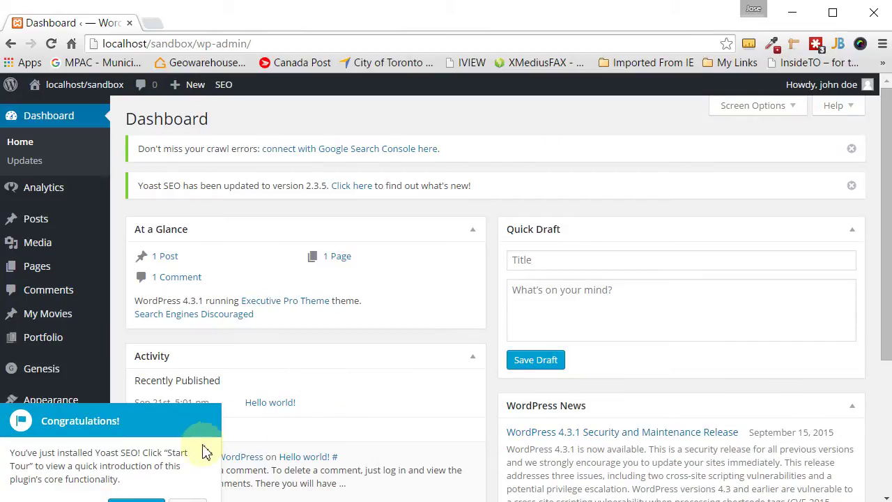
- Close the Yoast SEO welcome popup and return to the All Users list
scroll(680, 174, down, 2)
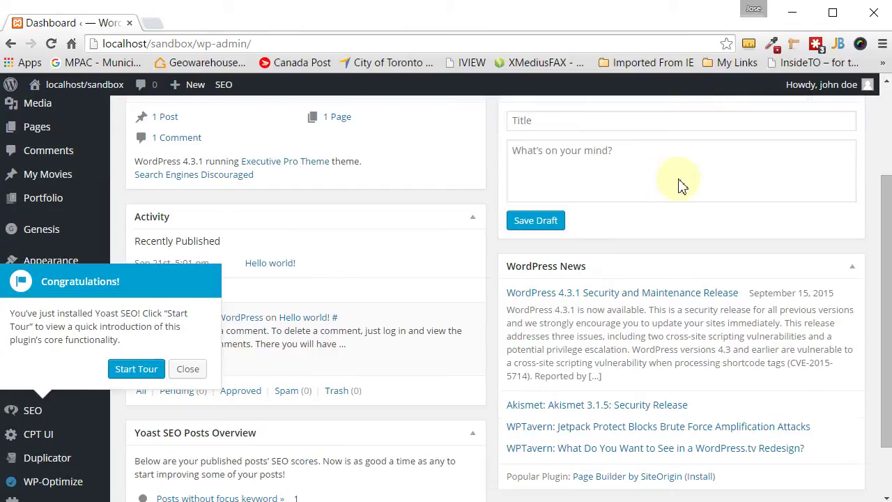
click(176, 370)
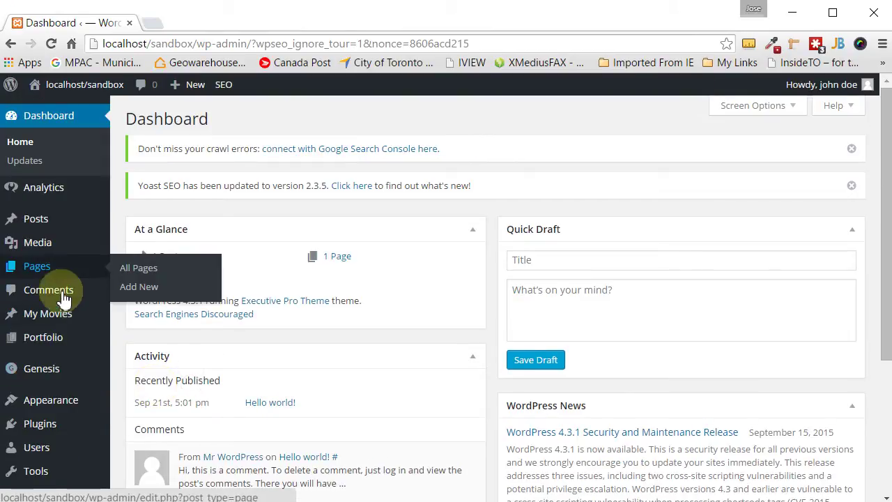
click(37, 448)
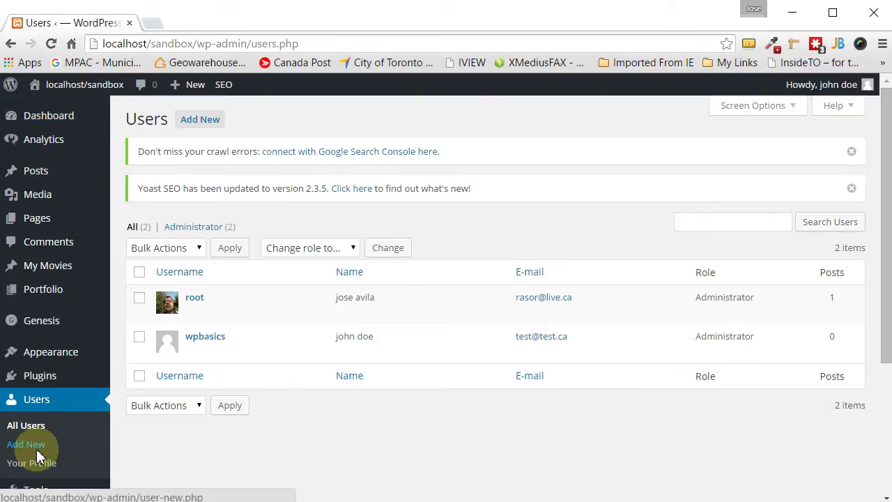
- Delete the root user, attributing all of its content to wpbasics
mouse_move(201, 339)
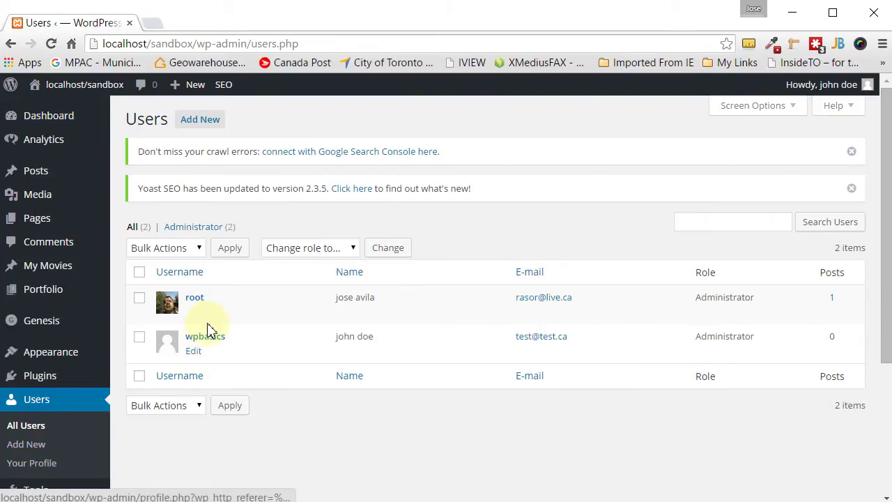
mouse_move(221, 318)
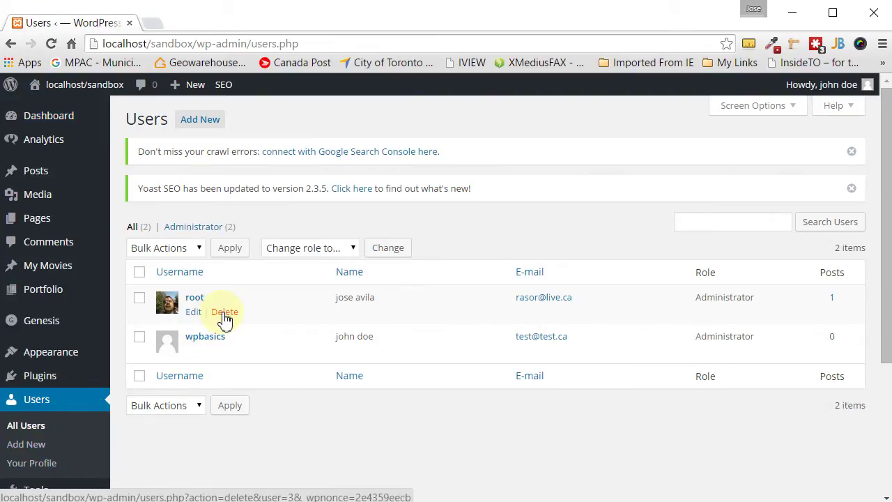
click(224, 313)
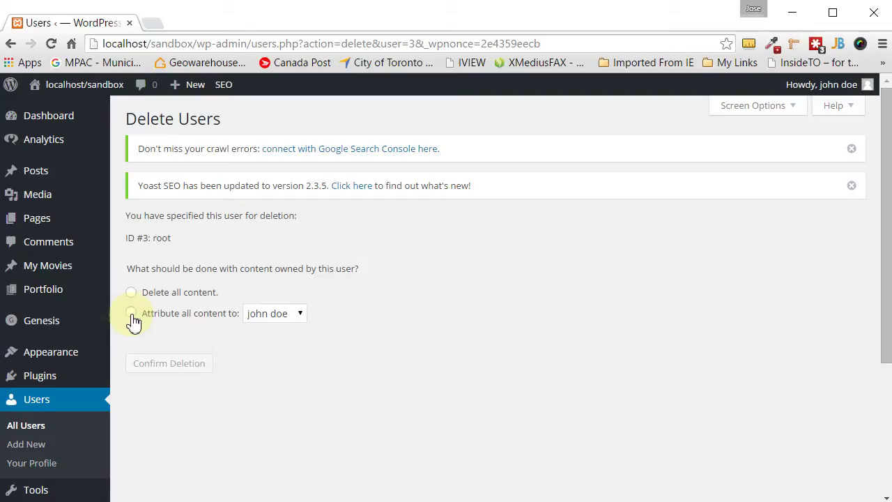
click(299, 322)
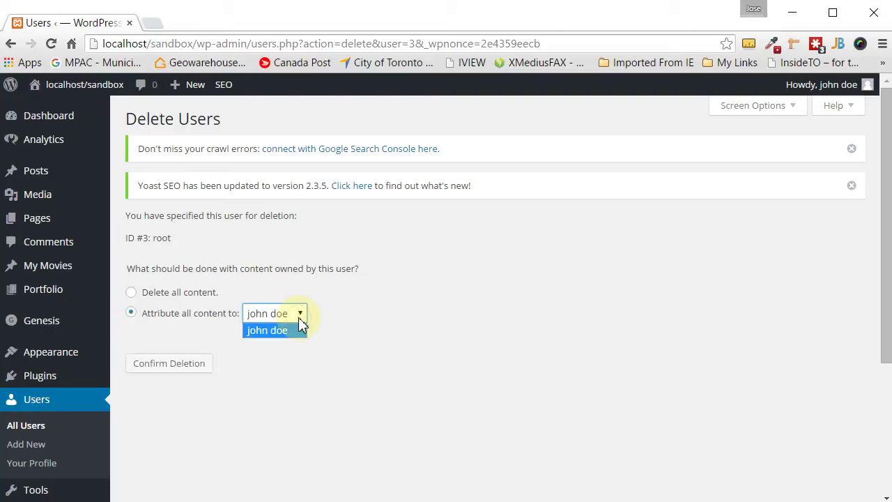
click(285, 333)
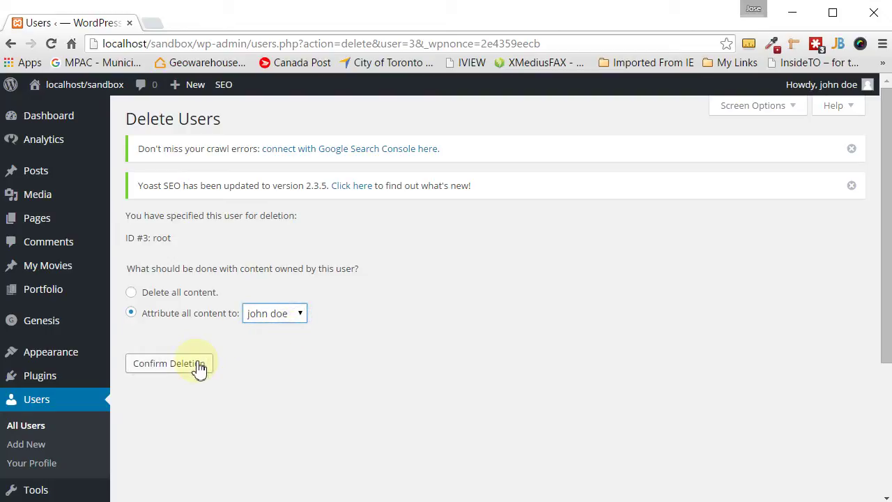
click(169, 363)
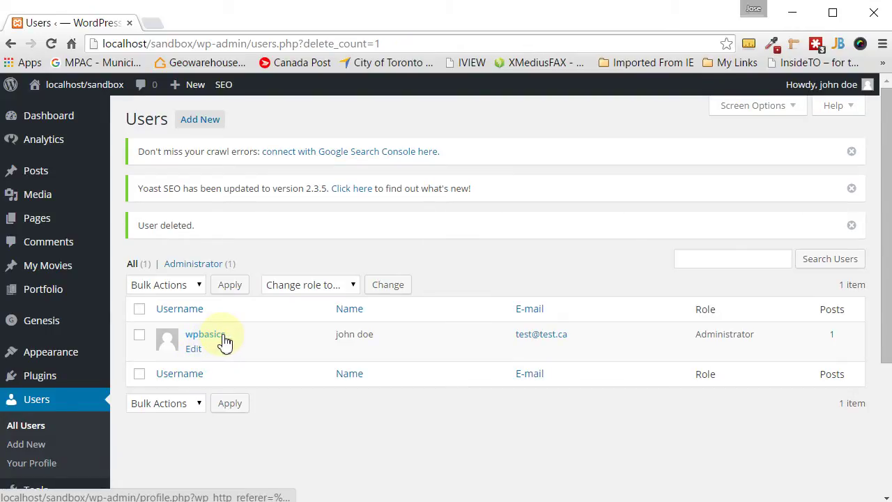
- Open the wpbasics profile for editing, cancelling a generated password so the old one stays
click(194, 350)
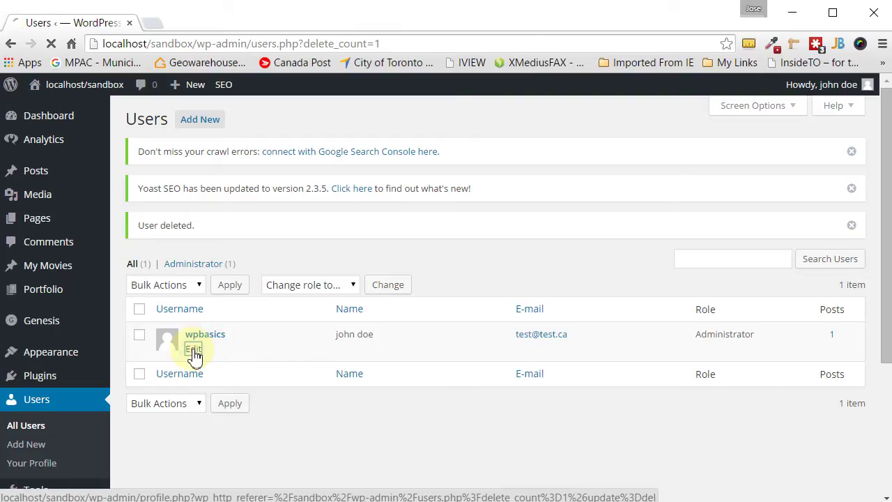
scroll(199, 356, down, 9)
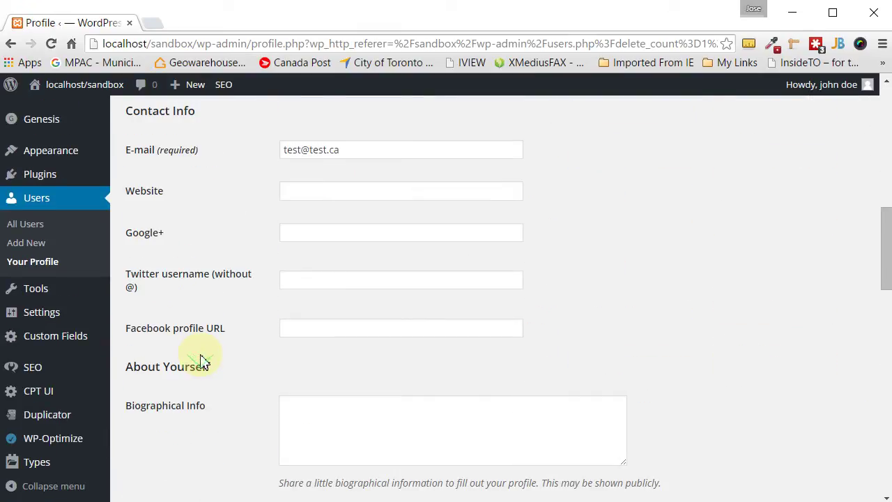
scroll(274, 350, down, 1)
scroll(274, 351, down, 2)
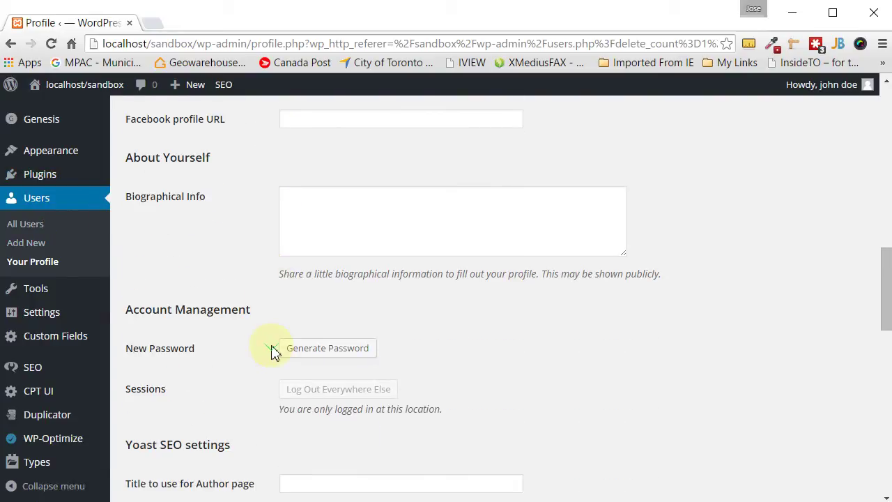
click(315, 348)
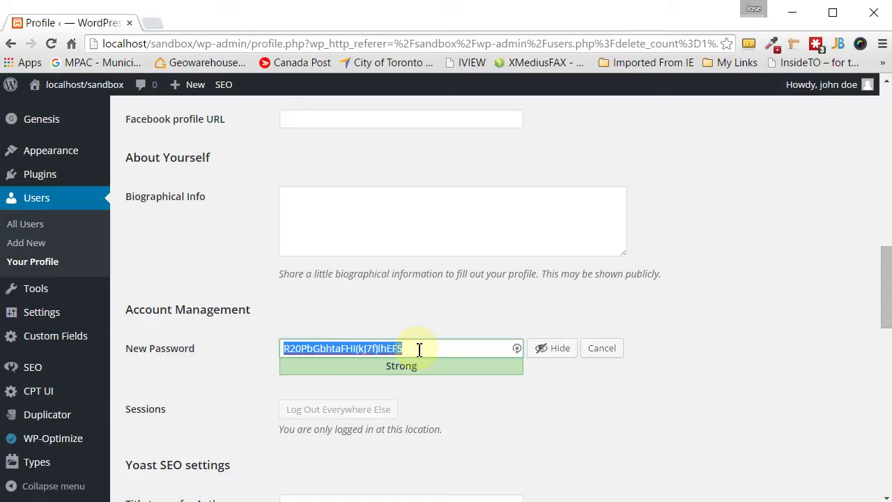
click(614, 354)
scroll(614, 352, up, 6)
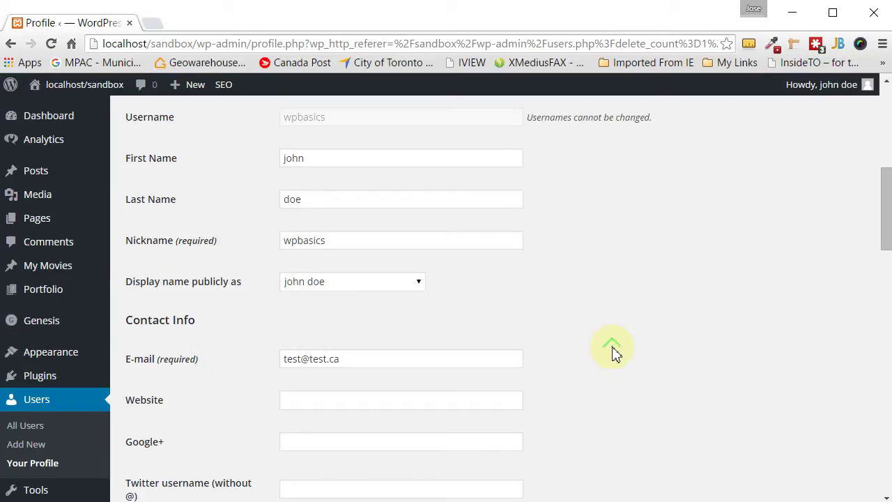
scroll(613, 353, up, 2)
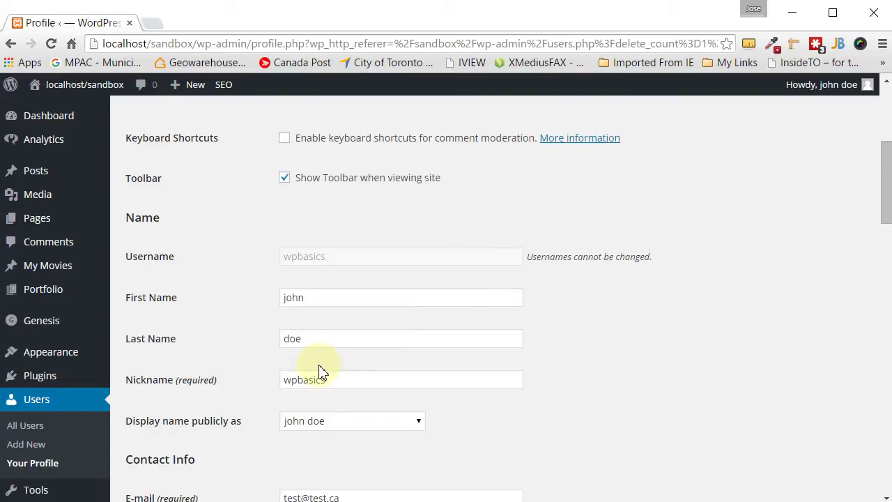
- Overwrite the wpbasics value in the Nickname field with 'nickname'
drag(333, 380, 249, 378)
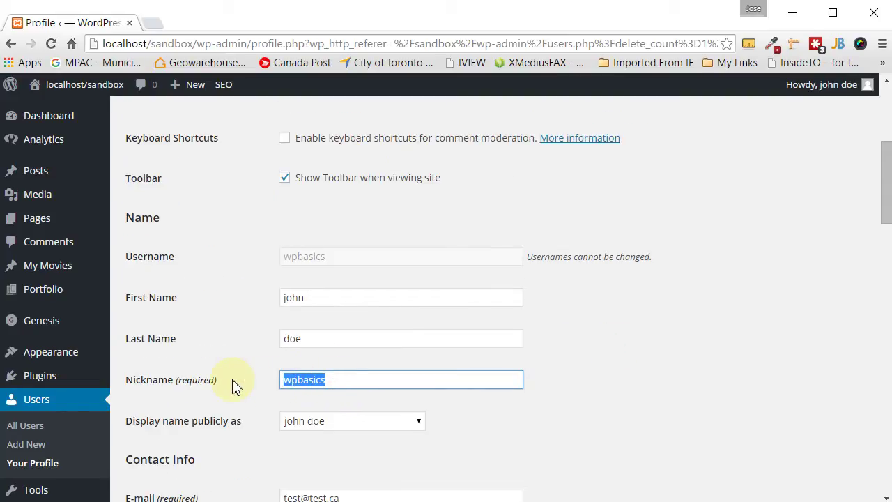
text(n)
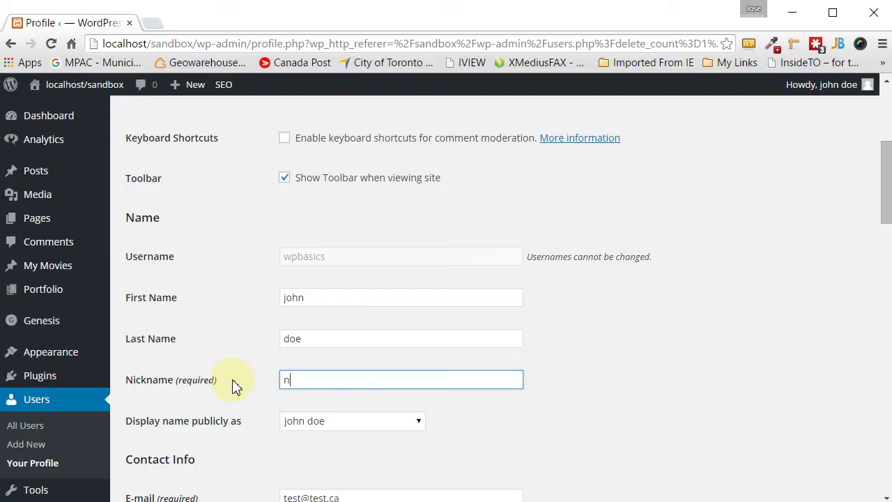
text(icknam)
key(BackSpace)
text(nam)
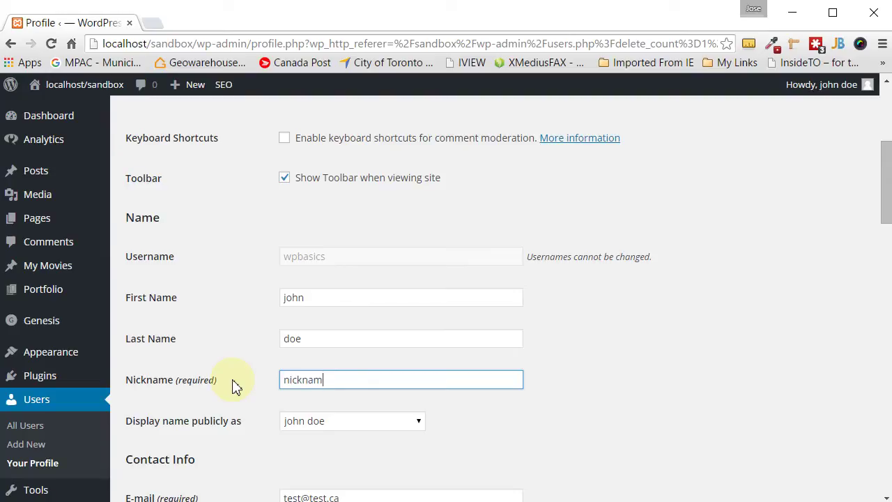